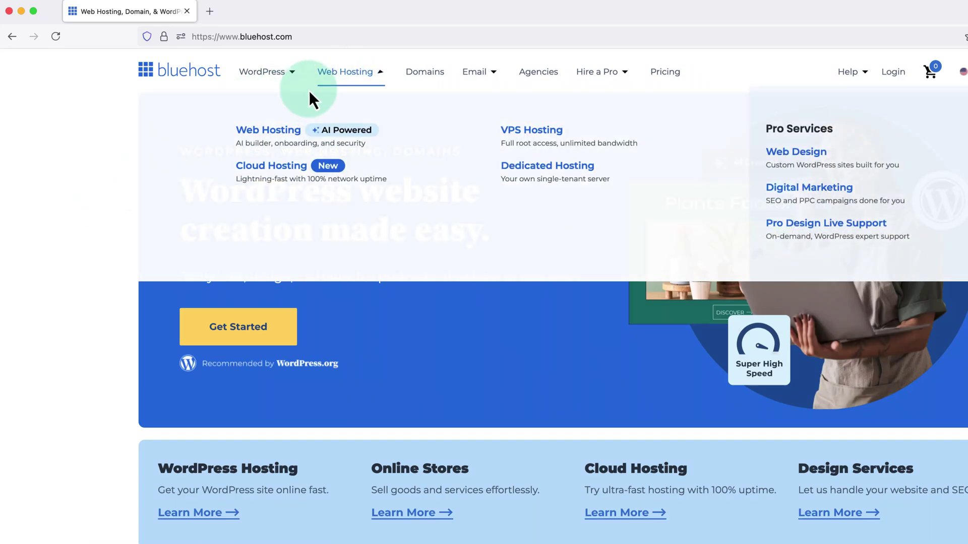
- Show the web hosting pricing cards from the Web Hosting overview via View Plans
{"action": "left_click", "coordinate": [282, 138]}
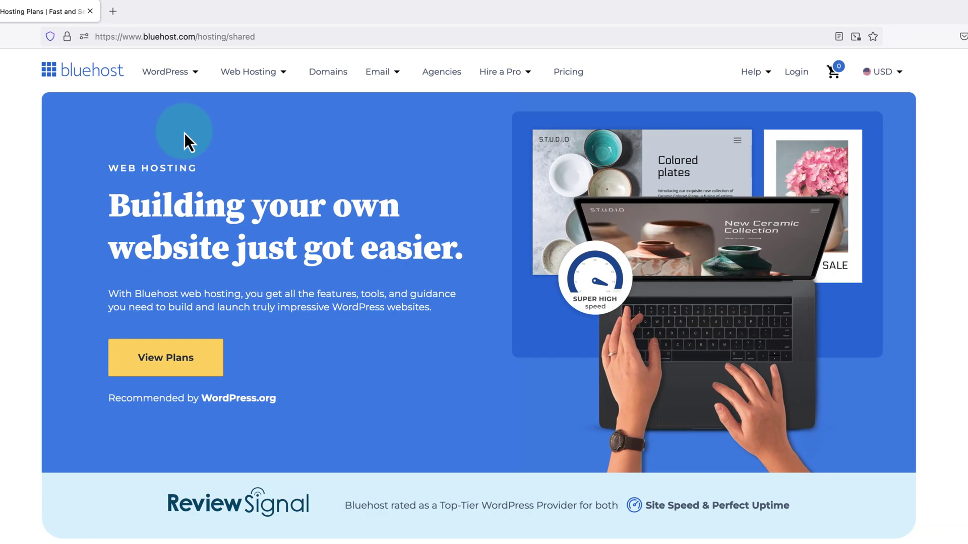
{"action": "left_click", "coordinate": [165, 360]}
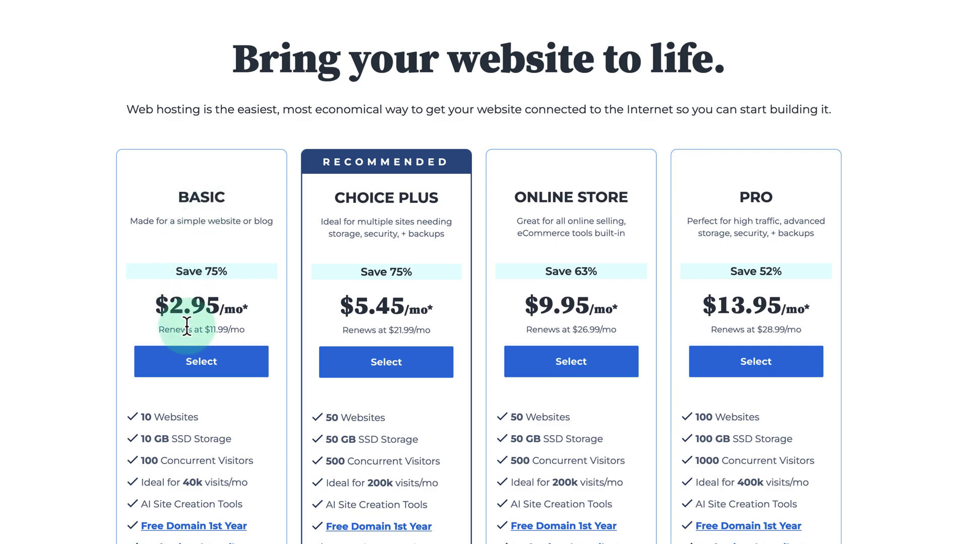
- Select the BASIC plan and enter martieswebsite.com as a new domain to register
{"action": "left_click", "coordinate": [211, 366]}
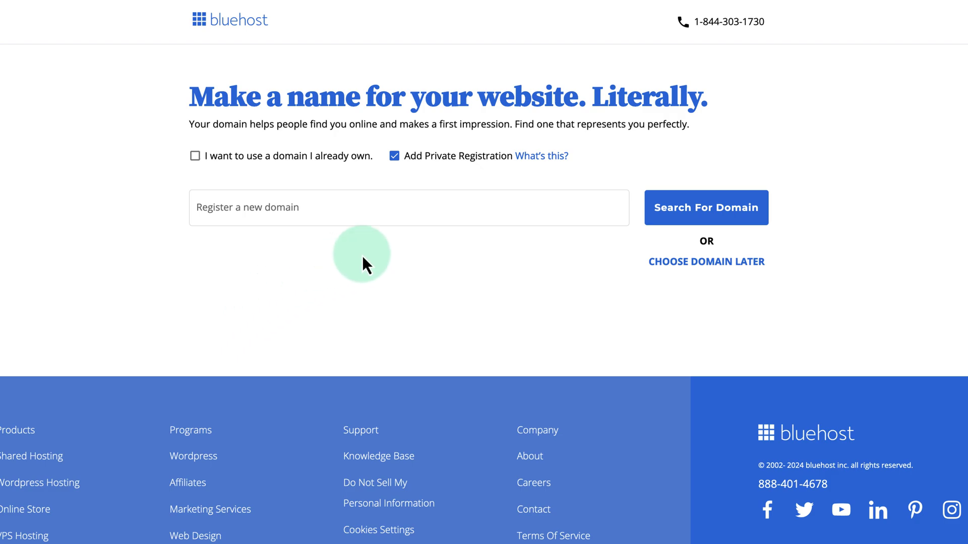
{"action": "left_click", "coordinate": [388, 205]}
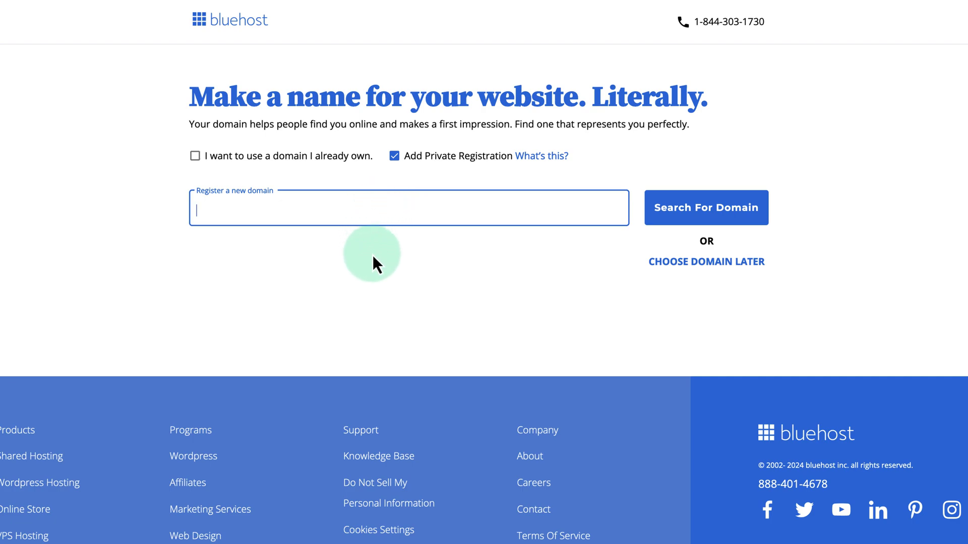
{"action": "type", "text": "m"}
{"action": "type", "text": "artieswebsit"}
{"action": "type", "text": "e.com"}
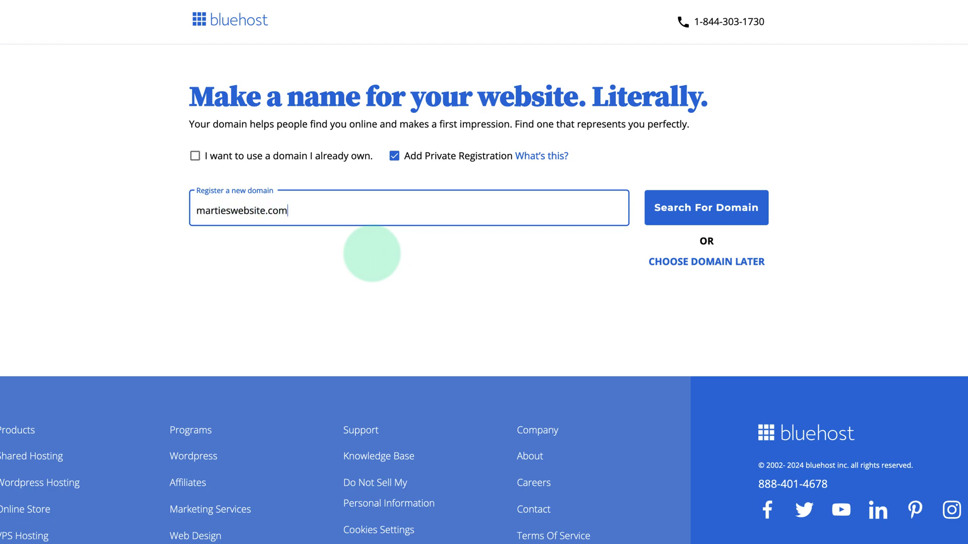
{"action": "left_click", "coordinate": [373, 256]}
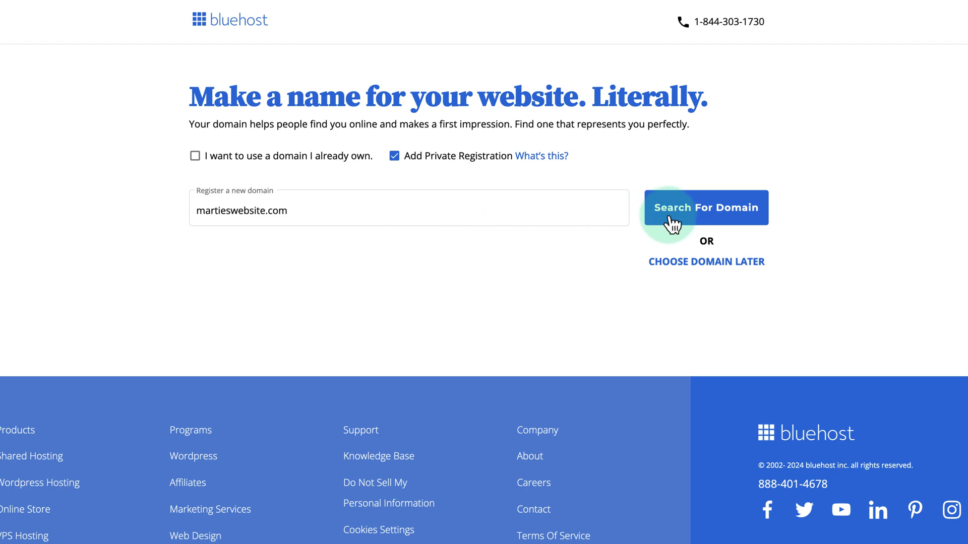
- Search for the domain and keep the one-year hosting term in the cart
{"action": "left_click", "coordinate": [694, 221]}
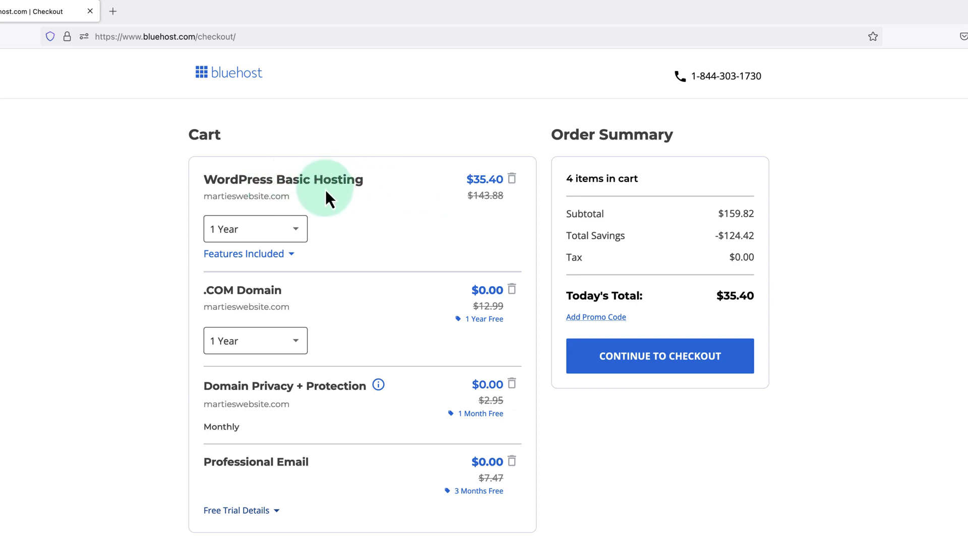
{"action": "left_click", "coordinate": [302, 234]}
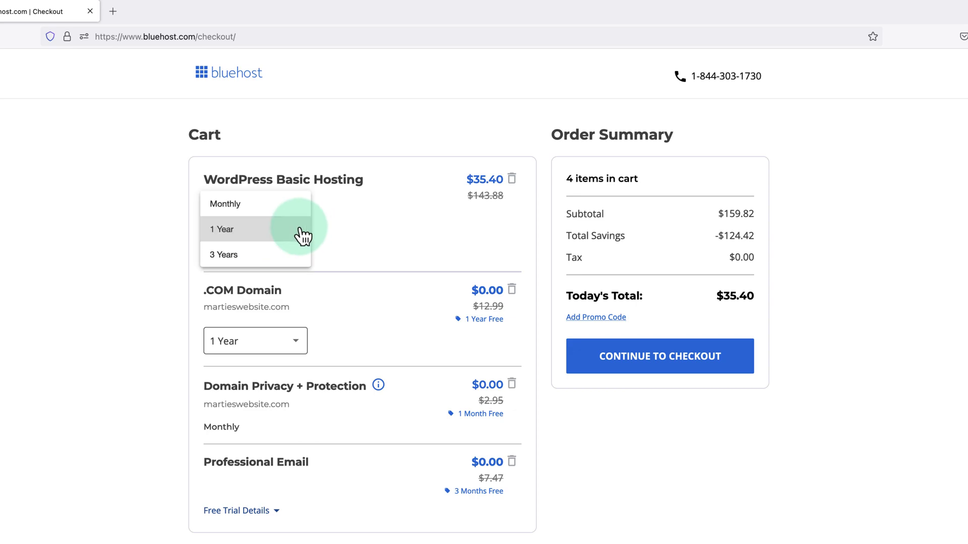
{"action": "left_click", "coordinate": [302, 234]}
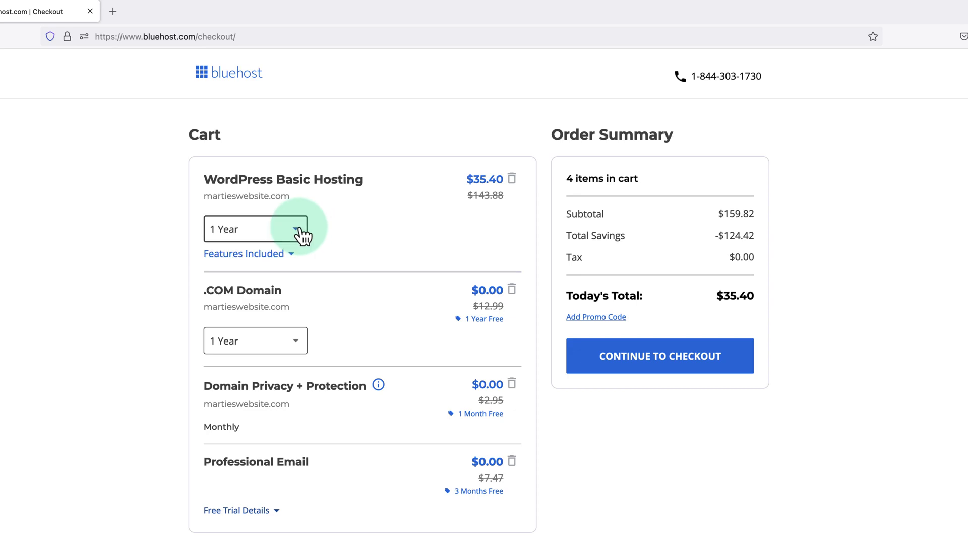
{"action": "left_click", "coordinate": [344, 234]}
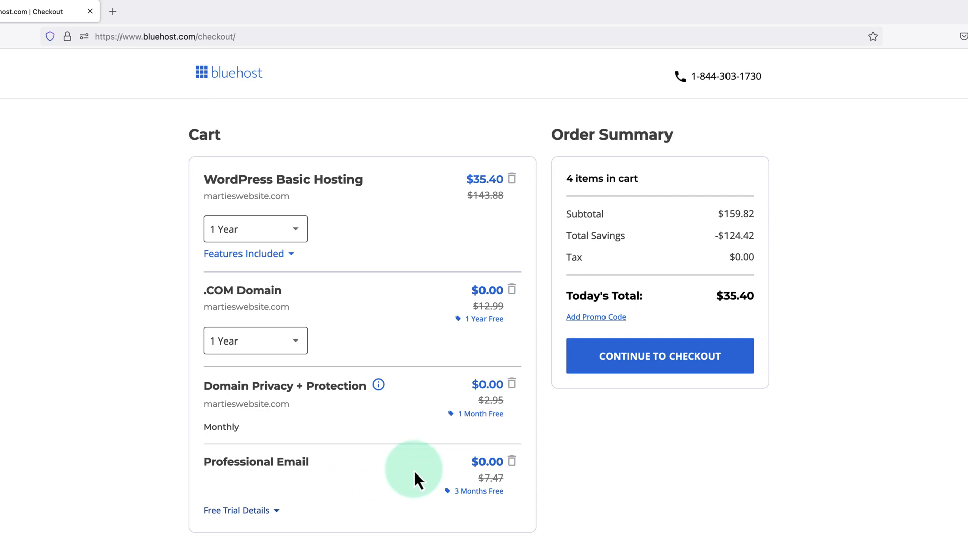
- Remove Professional Email from the cart
{"action": "left_click", "coordinate": [511, 461]}
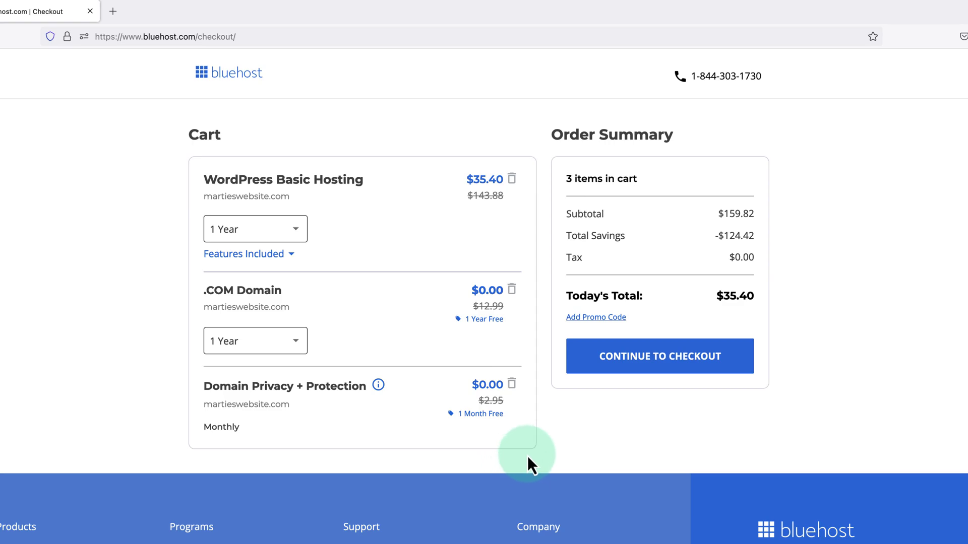
- Remove Domain Privacy + Protection, leaving hosting and the .COM domain at $35.40
{"action": "left_click", "coordinate": [513, 386]}
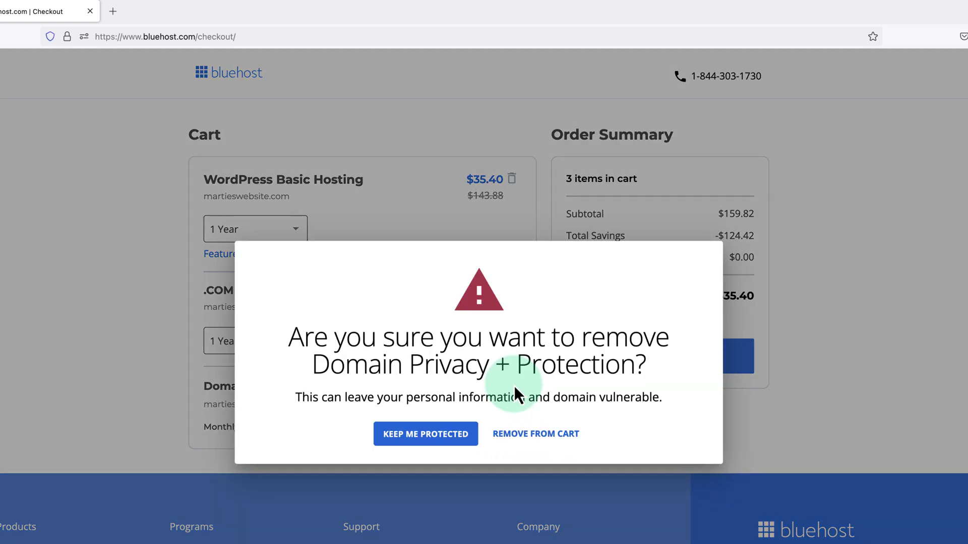
{"action": "left_click", "coordinate": [534, 436]}
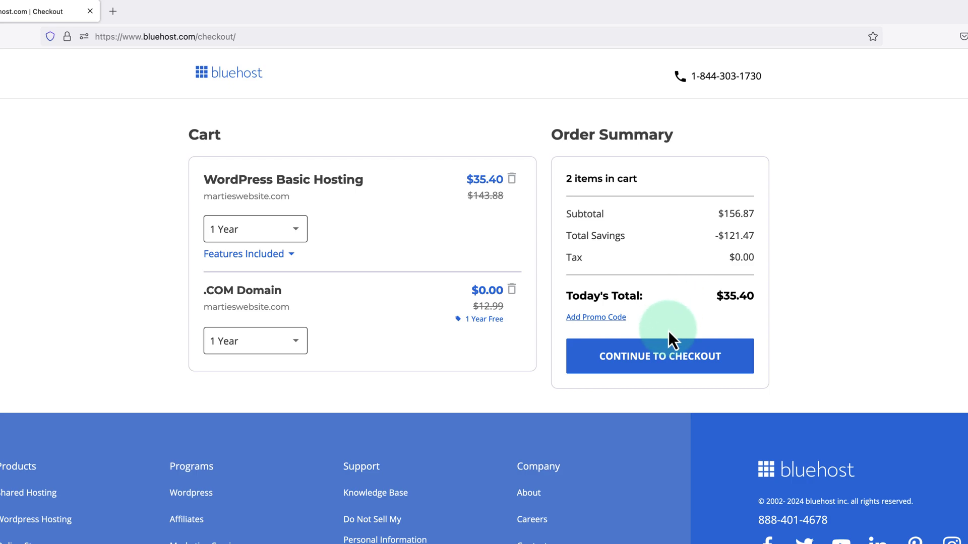
- Check out the cart with contact details and PayPal as the payment method
{"action": "left_click", "coordinate": [663, 360]}
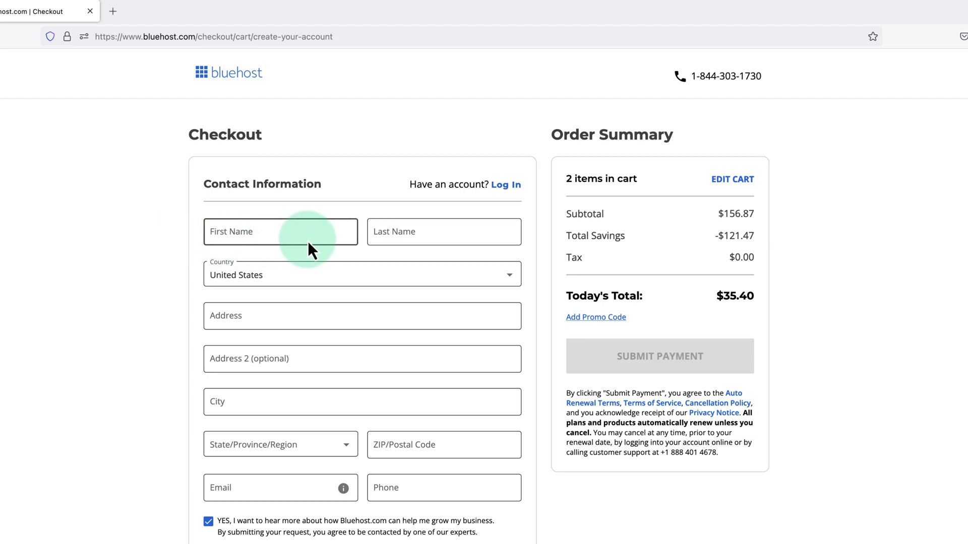
{"action": "left_click", "coordinate": [283, 316]}
{"action": "scroll", "coordinate": [284, 315], "scroll_direction": "down", "scroll_amount": 1}
{"action": "scroll", "coordinate": [283, 315], "scroll_direction": "down", "scroll_amount": 2}
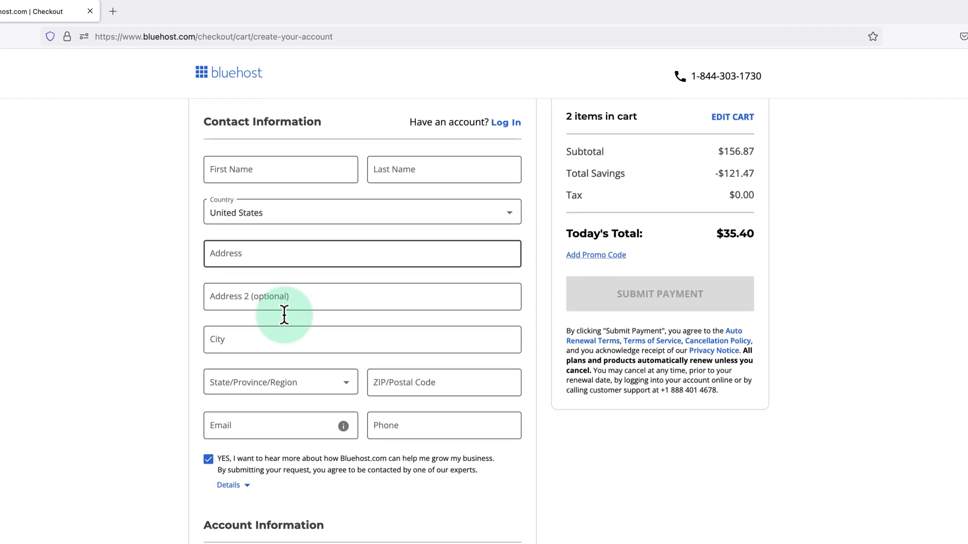
{"action": "scroll", "coordinate": [284, 315], "scroll_direction": "down", "scroll_amount": 2}
{"action": "scroll", "coordinate": [284, 315], "scroll_direction": "down", "scroll_amount": 1}
{"action": "scroll", "coordinate": [284, 316], "scroll_direction": "down", "scroll_amount": 2}
{"action": "scroll", "coordinate": [284, 317], "scroll_direction": "down", "scroll_amount": 1}
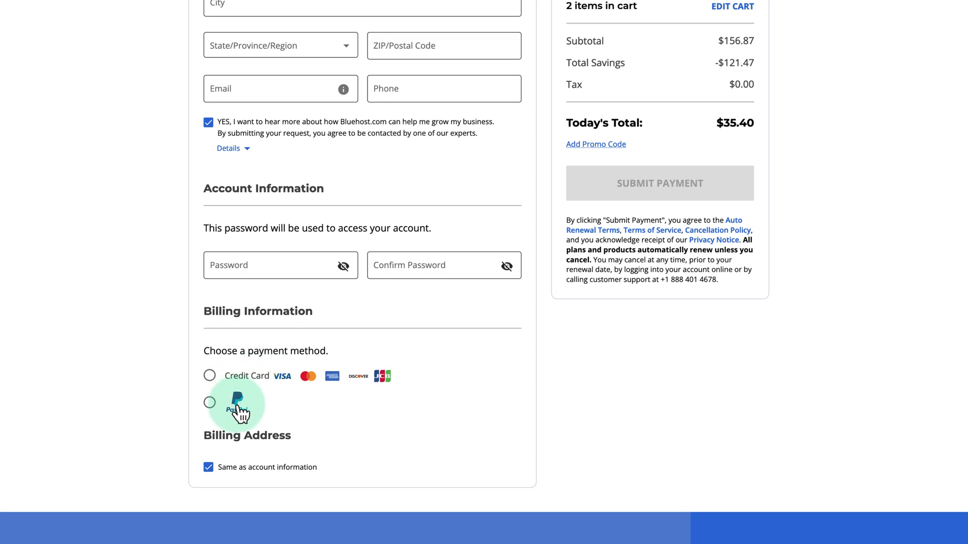
{"action": "left_click", "coordinate": [213, 378]}
{"action": "scroll", "coordinate": [216, 383], "scroll_direction": "down", "scroll_amount": 2}
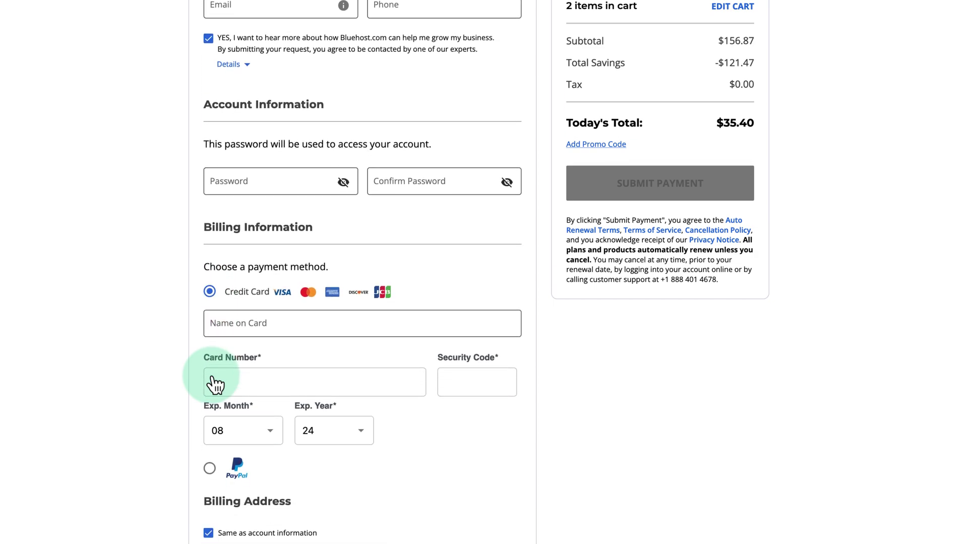
{"action": "scroll", "coordinate": [218, 370], "scroll_direction": "down", "scroll_amount": 2}
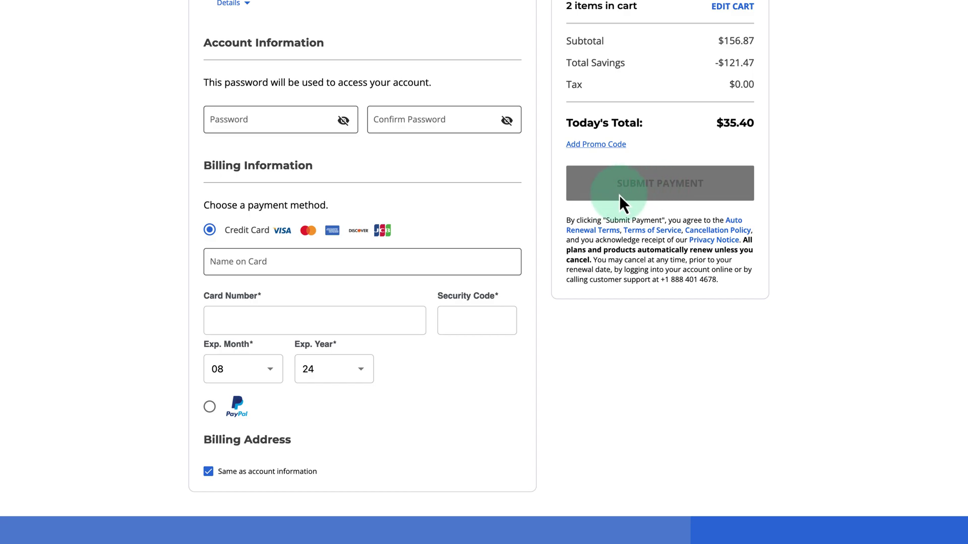
{"action": "left_click", "coordinate": [214, 411]}
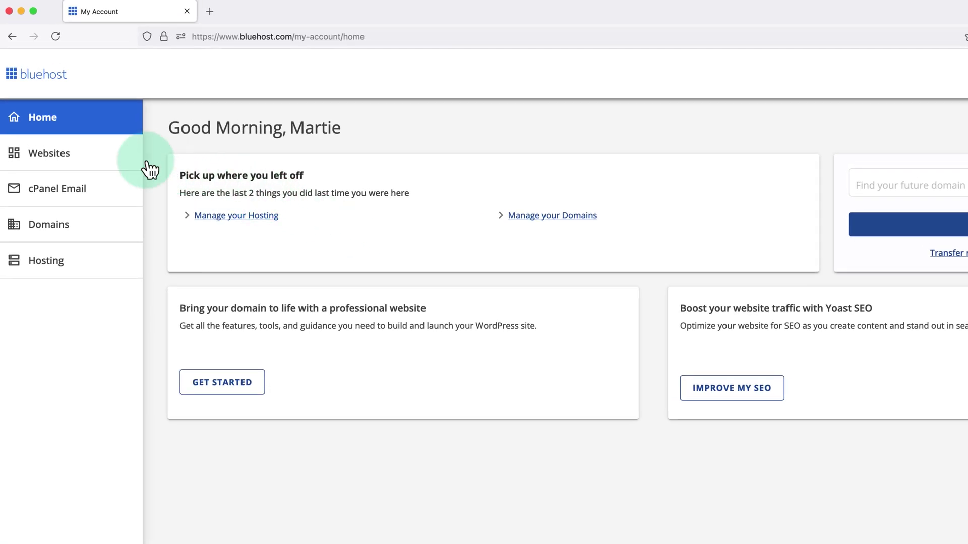
- Start adding a new site to the Basic Hosting Plan from the Websites sidebar
{"action": "left_click", "coordinate": [62, 165]}
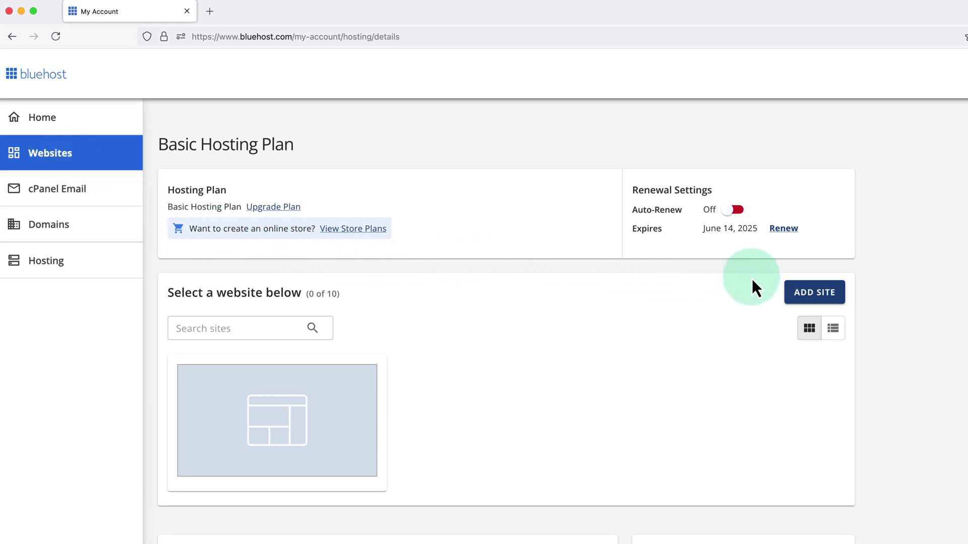
{"action": "left_click", "coordinate": [811, 296]}
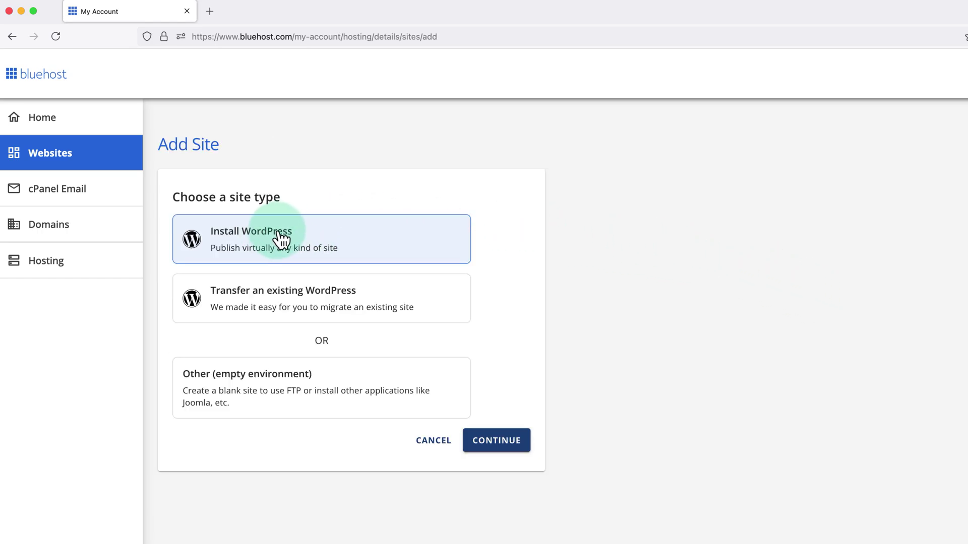
- Install WordPress as the site type with the title 'My New Website' and continue to domain setup
{"action": "left_click", "coordinate": [498, 446]}
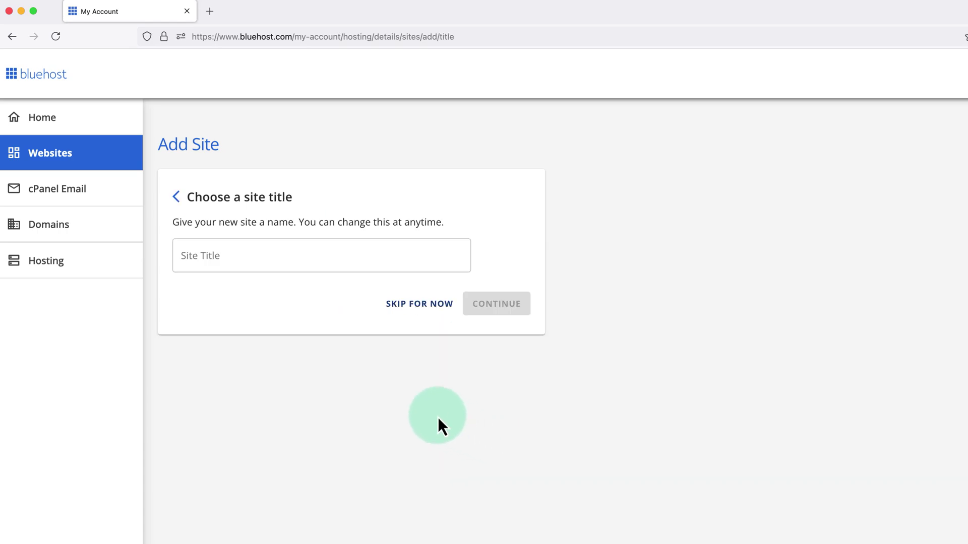
{"action": "left_click", "coordinate": [332, 259]}
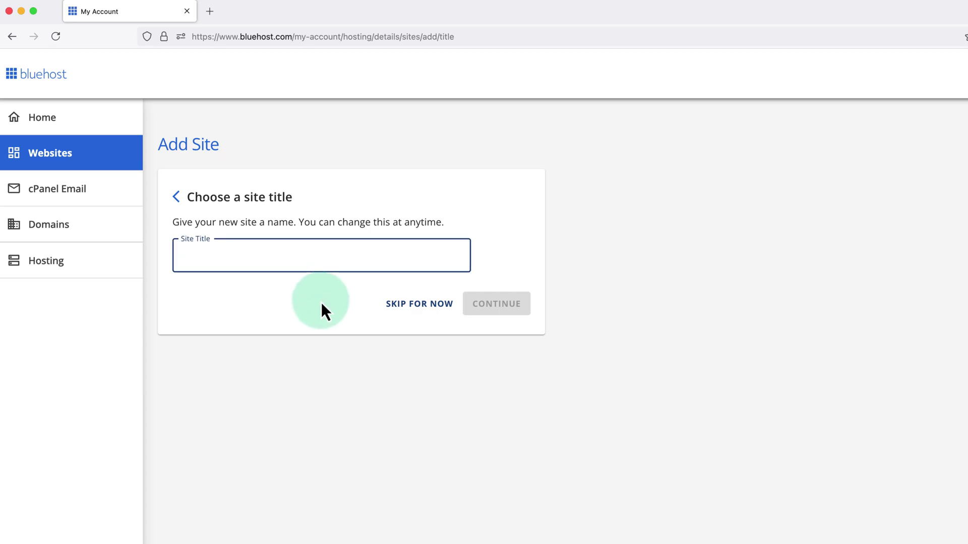
{"action": "type", "text": "My N"}
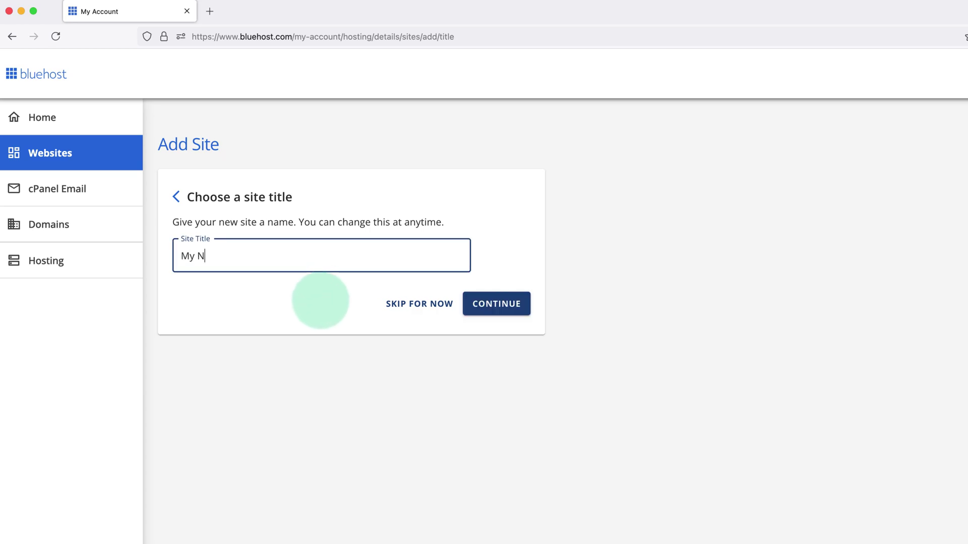
{"action": "type", "text": "ew Website"}
{"action": "left_click", "coordinate": [321, 302]}
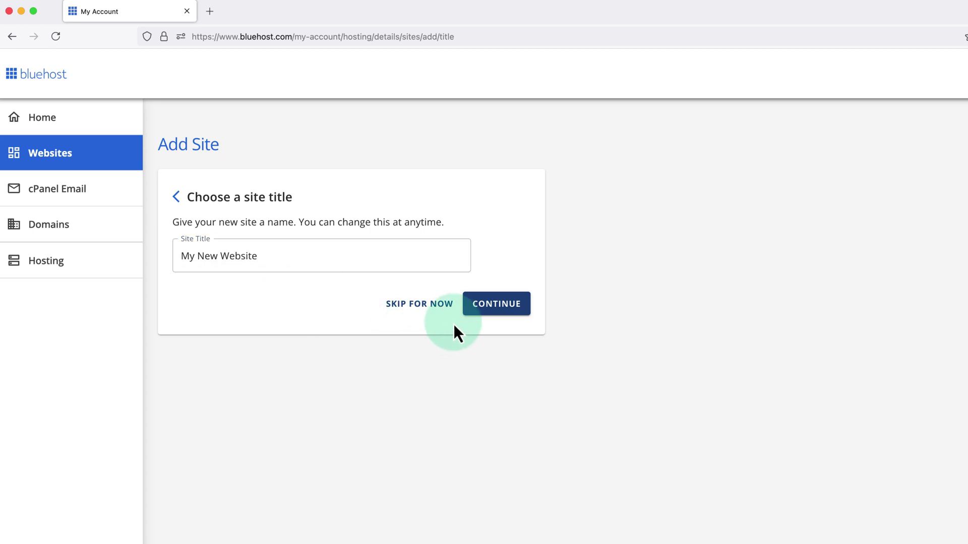
{"action": "left_click", "coordinate": [489, 311]}
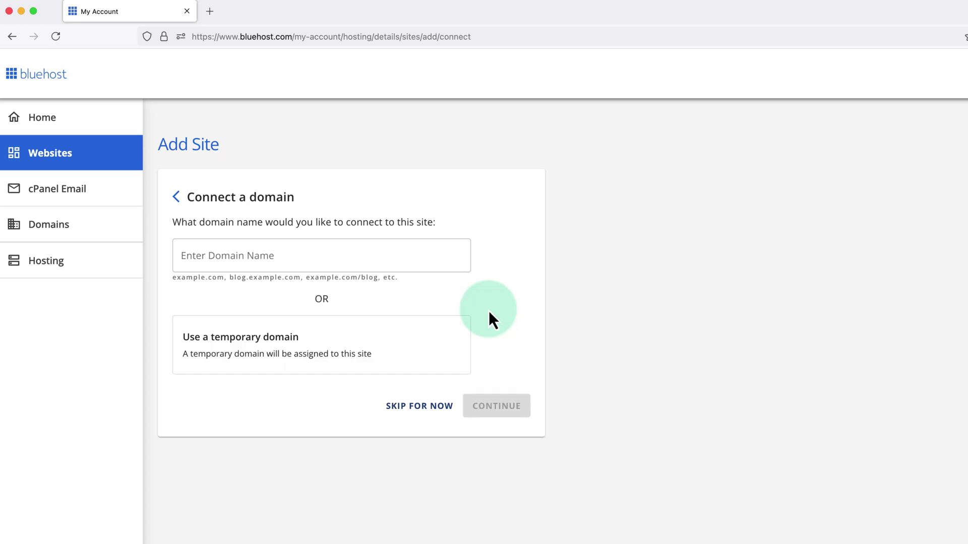
- Connect martieswebsite.com and let the WordPress installation finish
{"action": "left_click", "coordinate": [380, 257]}
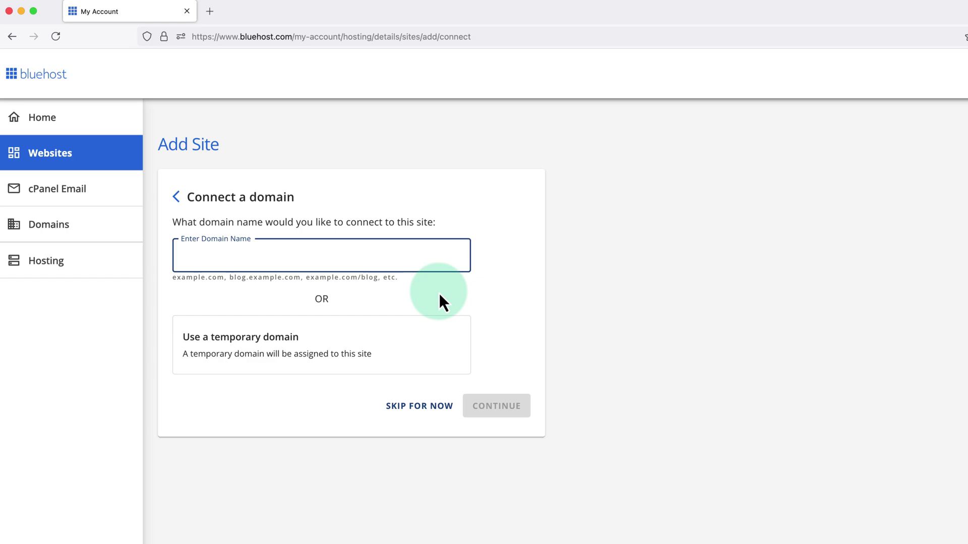
{"action": "type", "text": "m"}
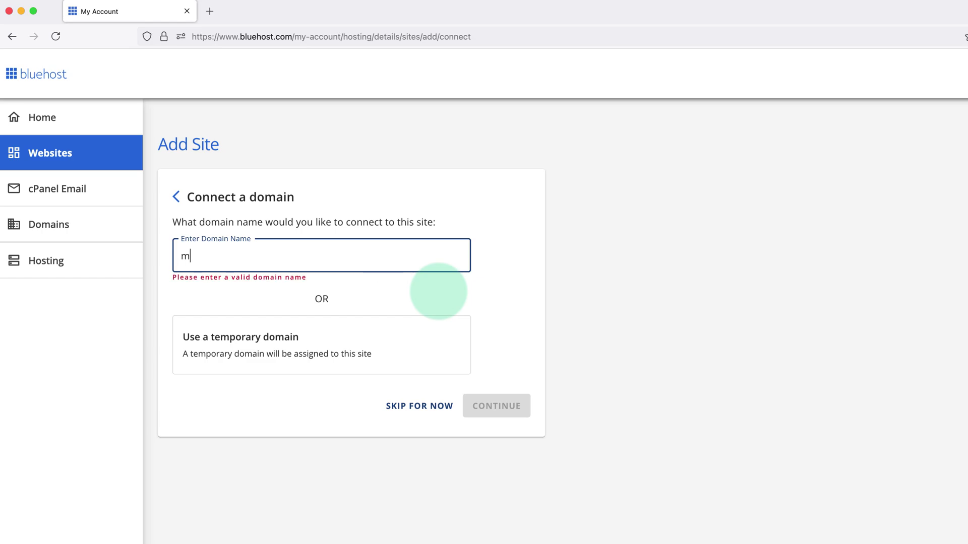
{"action": "type", "text": "artieswebsi"}
{"action": "type", "text": "te.com"}
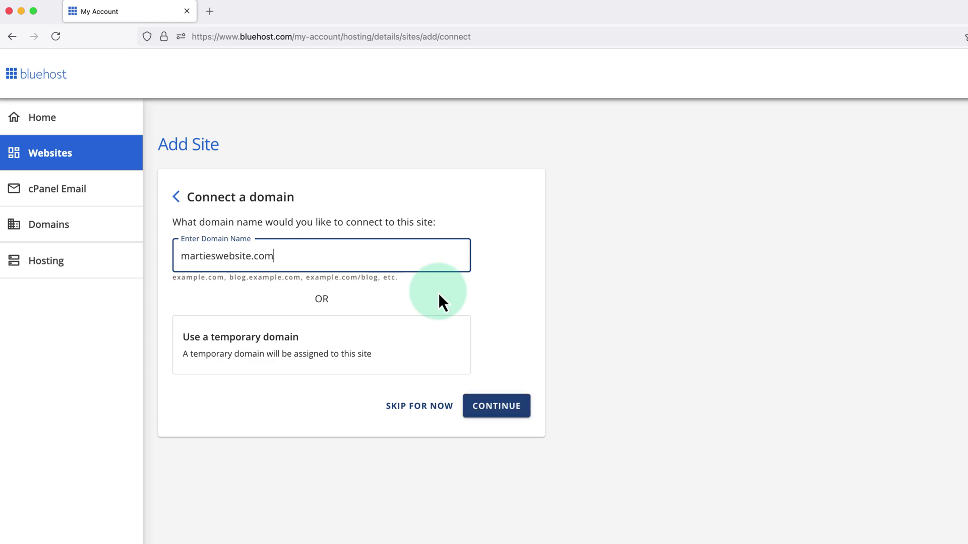
{"action": "left_click", "coordinate": [492, 408]}
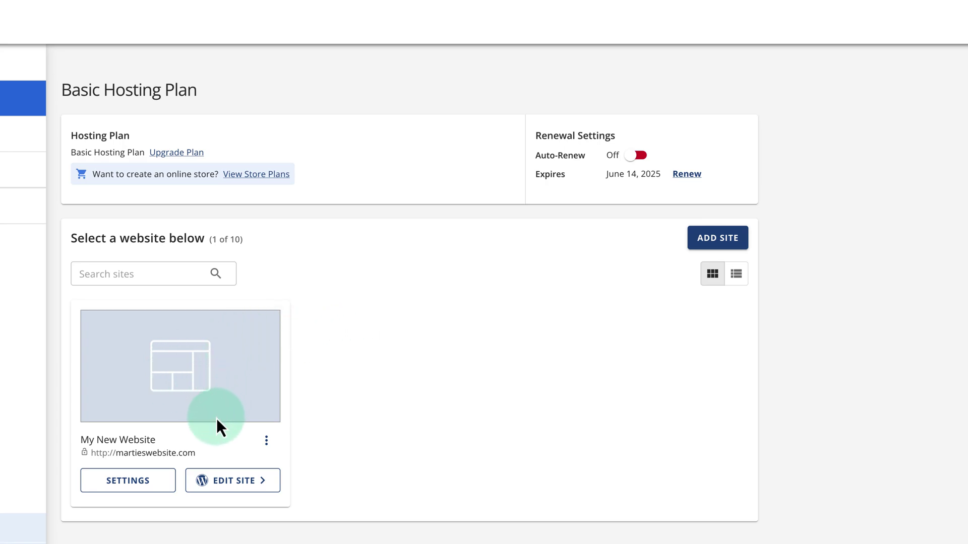
- Edit the new site and take the 'I'm following a tutorial' link to the WP Admin Dashboard
{"action": "left_click", "coordinate": [232, 482]}
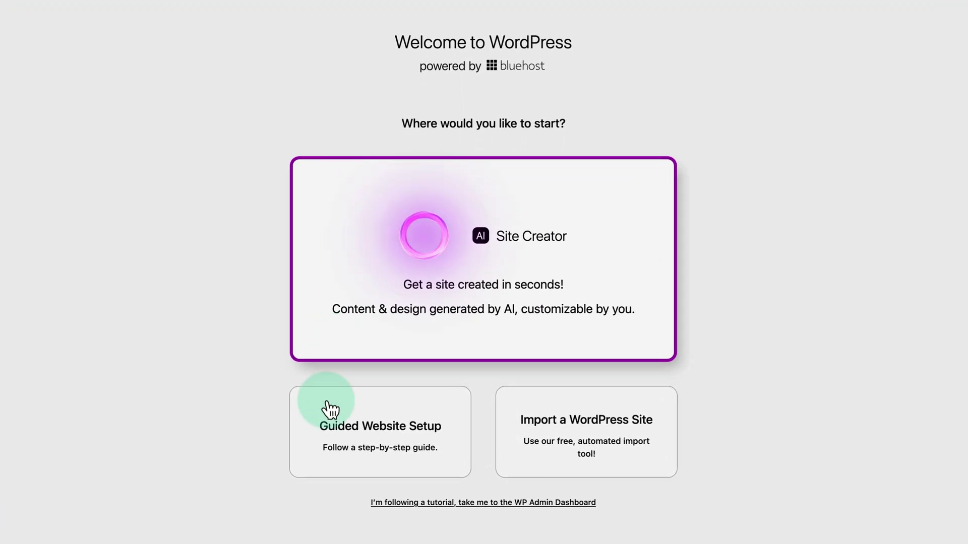
{"action": "left_click", "coordinate": [430, 504]}
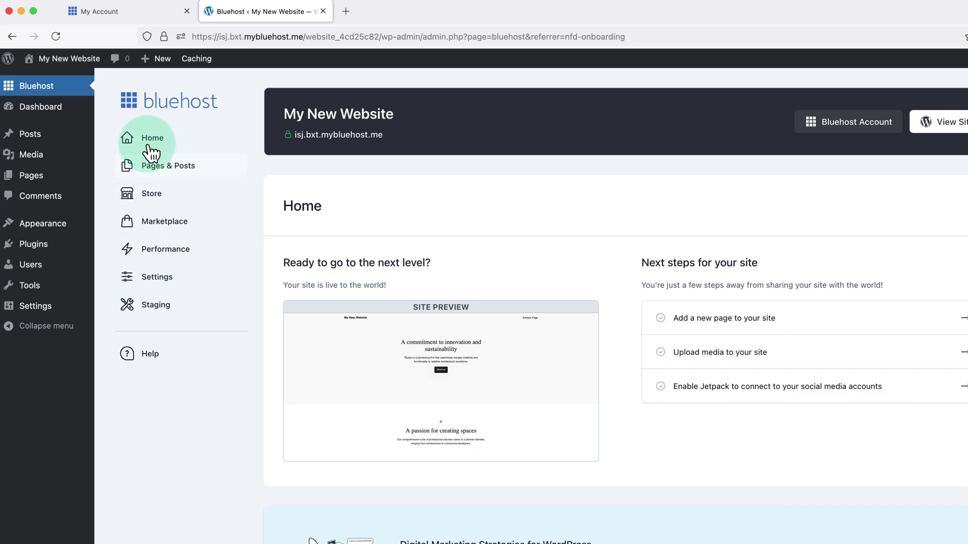
- View the live My New Website homepage at its temporary Bluehost address
{"action": "mouse_move", "coordinate": [68, 58]}
{"action": "left_click", "coordinate": [85, 62]}
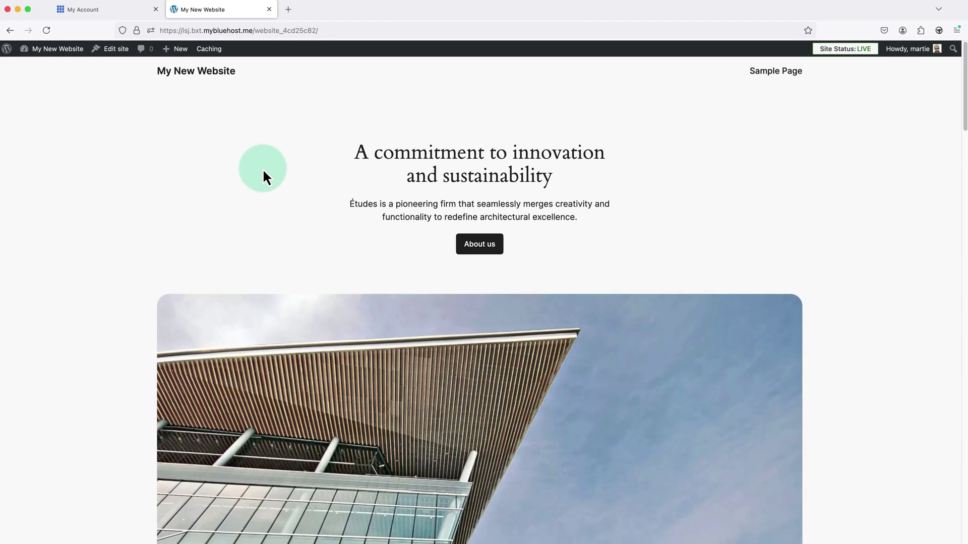
{"action": "scroll", "coordinate": [262, 168], "scroll_direction": "down", "scroll_amount": 1}
{"action": "scroll", "coordinate": [263, 168], "scroll_direction": "down", "scroll_amount": 1}
{"action": "scroll", "coordinate": [263, 169], "scroll_direction": "down", "scroll_amount": 1}
{"action": "scroll", "coordinate": [264, 171], "scroll_direction": "down", "scroll_amount": 1}
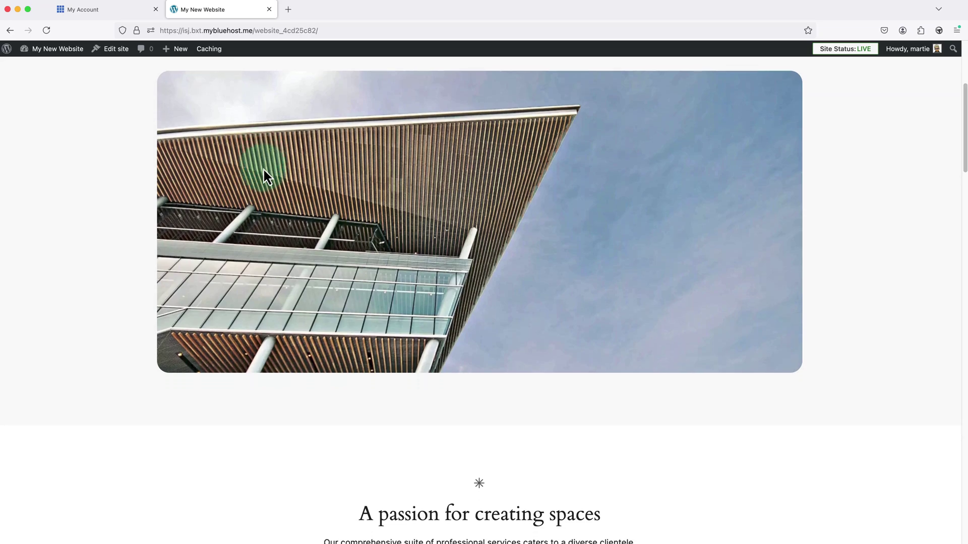
{"action": "scroll", "coordinate": [263, 170], "scroll_direction": "down", "scroll_amount": 3}
{"action": "scroll", "coordinate": [263, 168], "scroll_direction": "down", "scroll_amount": 1}
{"action": "scroll", "coordinate": [262, 167], "scroll_direction": "down", "scroll_amount": 2}
{"action": "scroll", "coordinate": [264, 168], "scroll_direction": "down", "scroll_amount": 1}
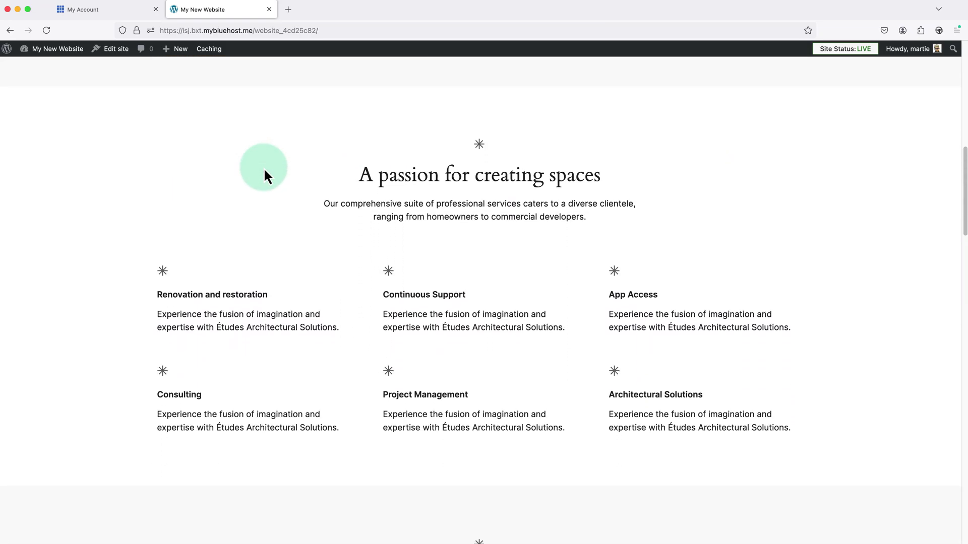
{"action": "scroll", "coordinate": [264, 169], "scroll_direction": "down", "scroll_amount": 2}
{"action": "scroll", "coordinate": [264, 170], "scroll_direction": "down", "scroll_amount": 1}
{"action": "scroll", "coordinate": [265, 169], "scroll_direction": "down", "scroll_amount": 1}
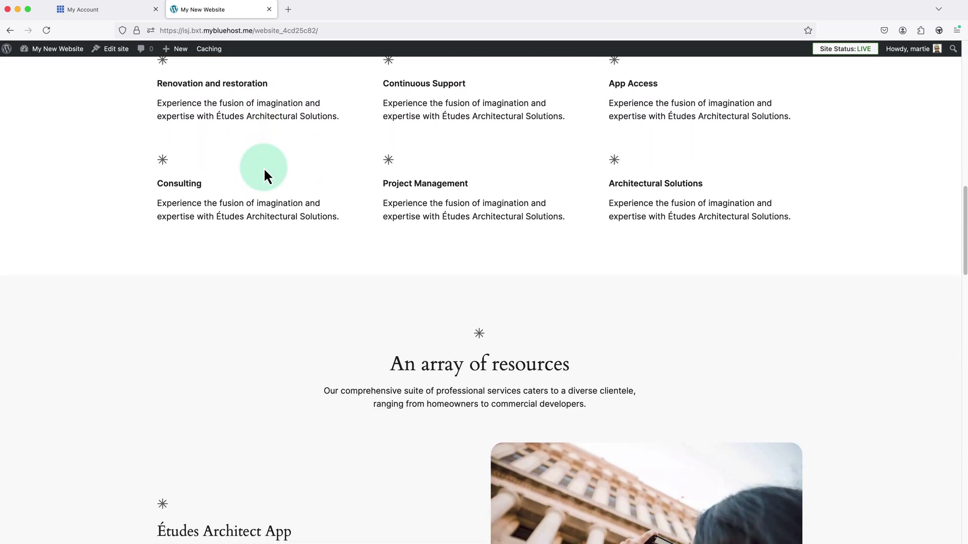
{"action": "scroll", "coordinate": [265, 170], "scroll_direction": "up", "scroll_amount": 1}
{"action": "scroll", "coordinate": [264, 170], "scroll_direction": "up", "scroll_amount": 3}
{"action": "scroll", "coordinate": [265, 170], "scroll_direction": "up", "scroll_amount": 2}
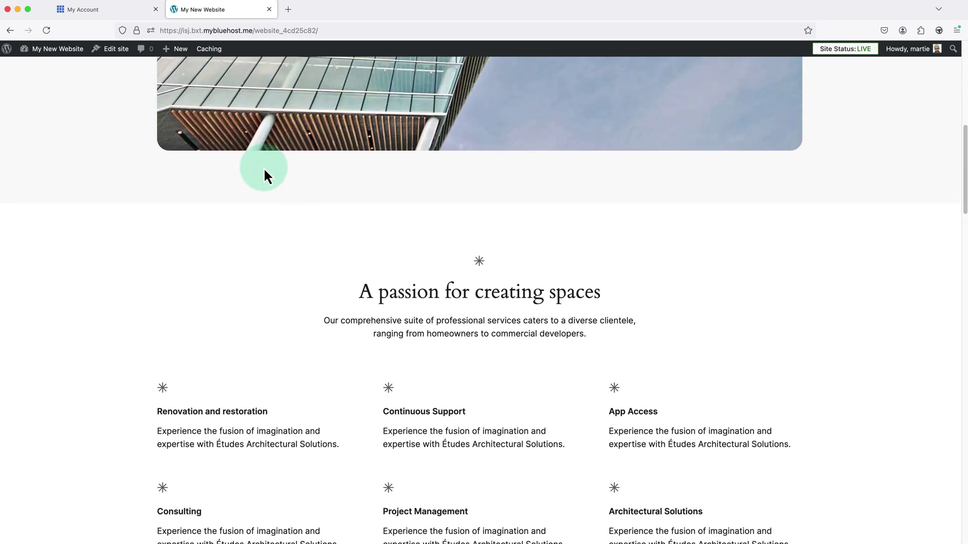
{"action": "scroll", "coordinate": [264, 171], "scroll_direction": "up", "scroll_amount": 2}
{"action": "scroll", "coordinate": [264, 170], "scroll_direction": "up", "scroll_amount": 5}
{"action": "scroll", "coordinate": [264, 170], "scroll_direction": "up", "scroll_amount": 2}
{"action": "scroll", "coordinate": [264, 170], "scroll_direction": "up", "scroll_amount": 1}
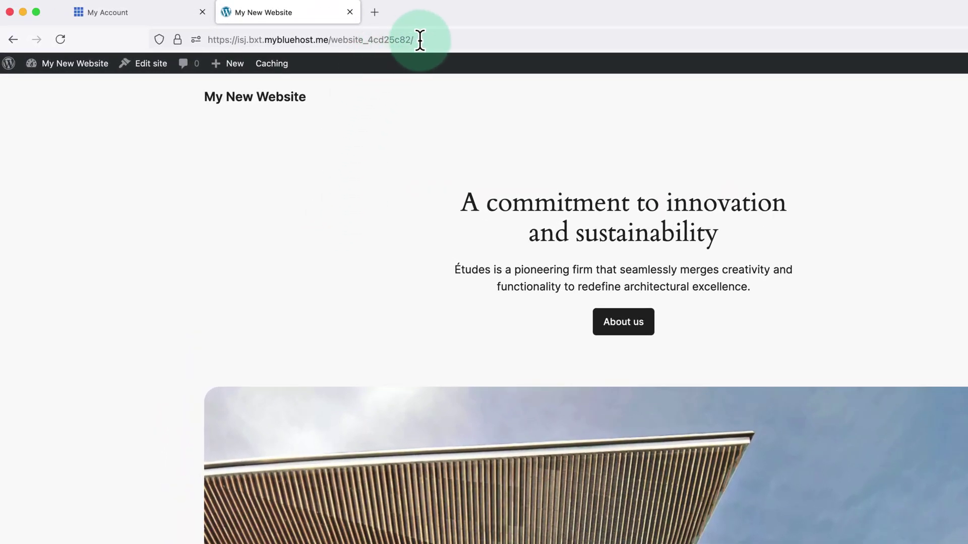
{"action": "left_click_drag", "start_coordinate": [417, 40], "coordinate": [190, 40]}
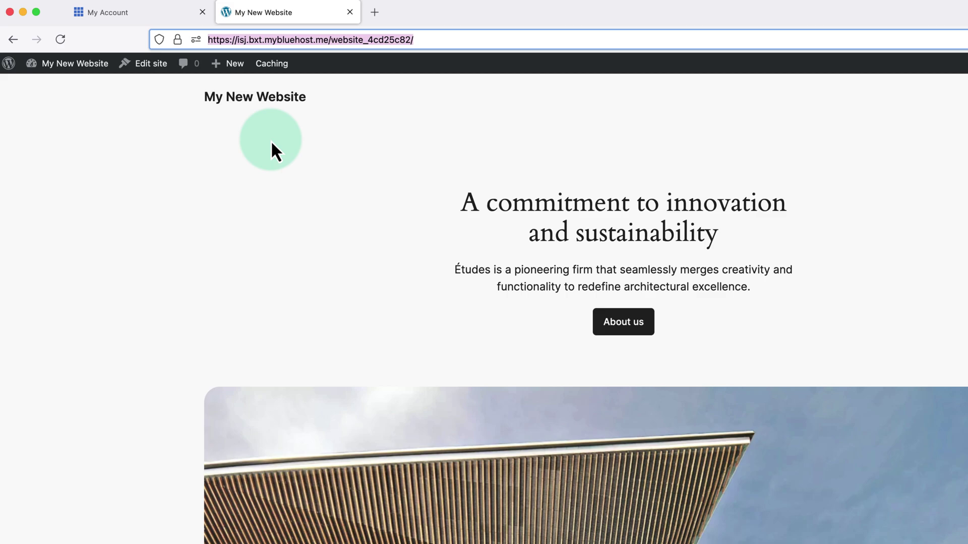
{"action": "left_click", "coordinate": [272, 142]}
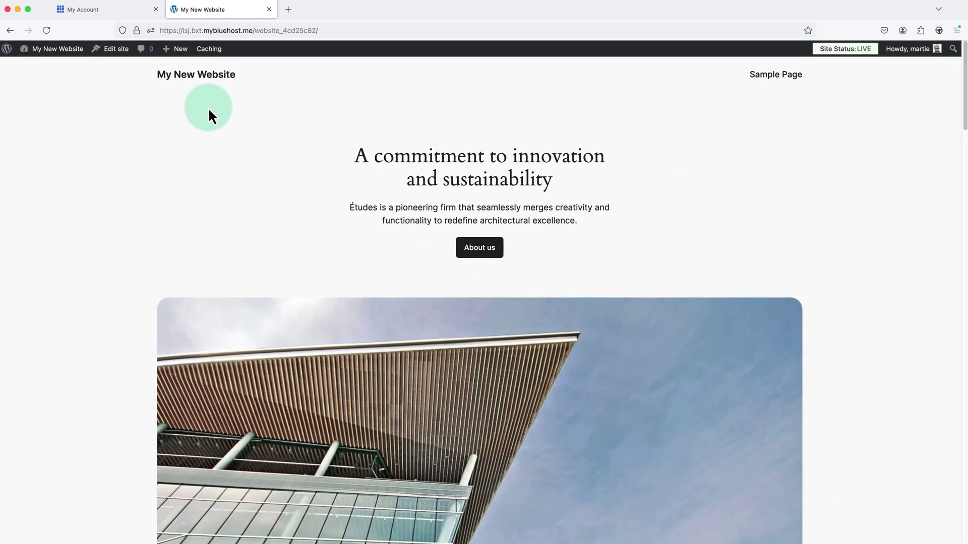
- Go from the live My New Website front page into its WordPress admin Dashboard via the admin bar
{"action": "mouse_move", "coordinate": [54, 49]}
{"action": "left_click", "coordinate": [71, 51]}
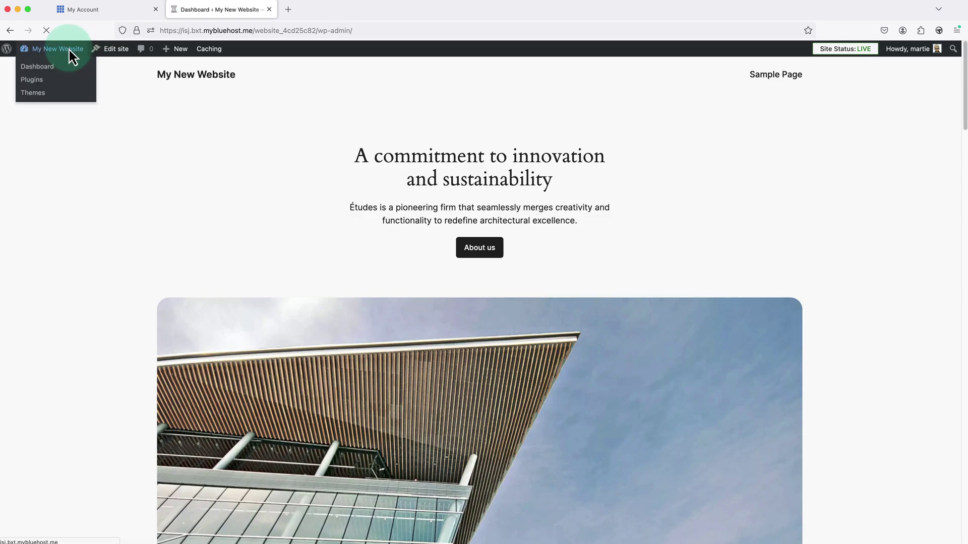